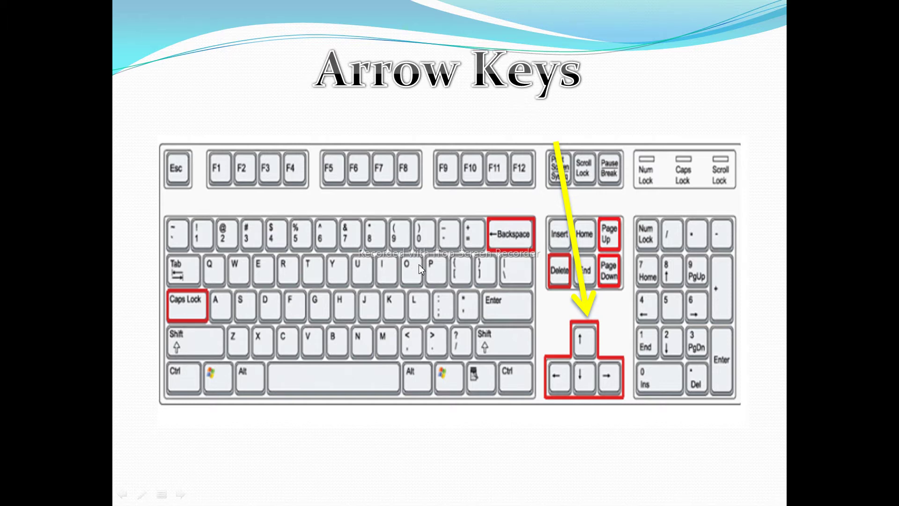
Hide the slide show to reveal the Windows desktop and go to the taskbar search.
key("super+d")
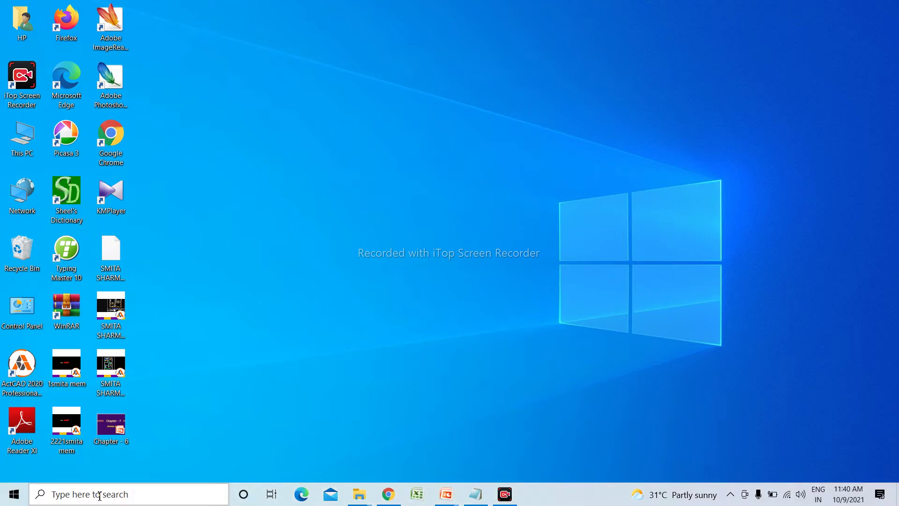
left_click(100, 494)
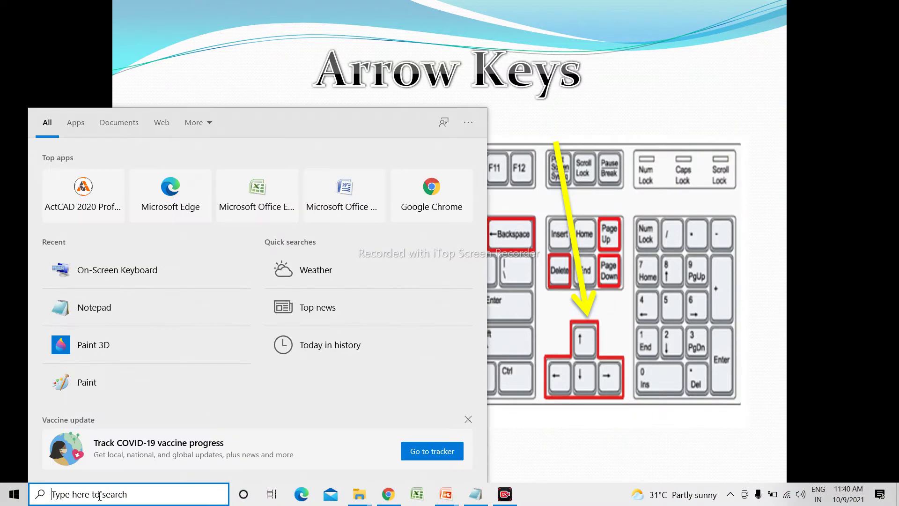
Launch Notepad from search and maximize its blank window.
type("no")
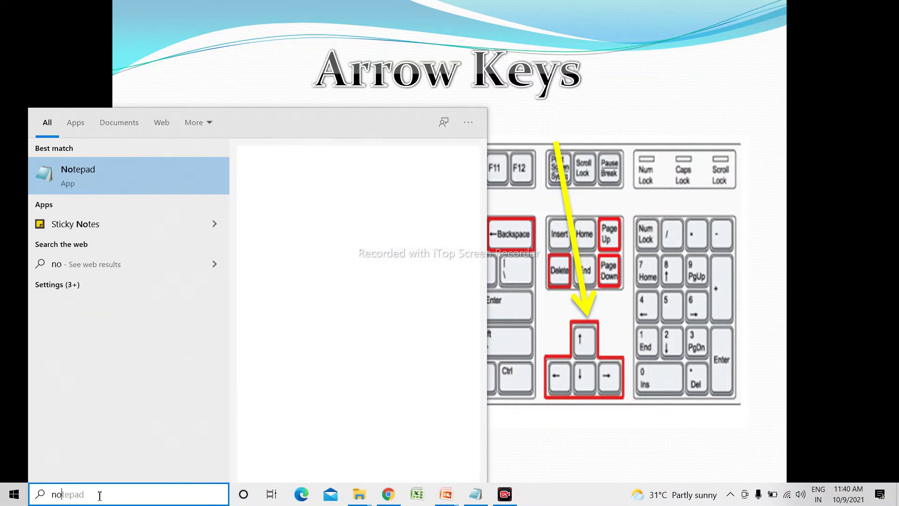
type("tepad")
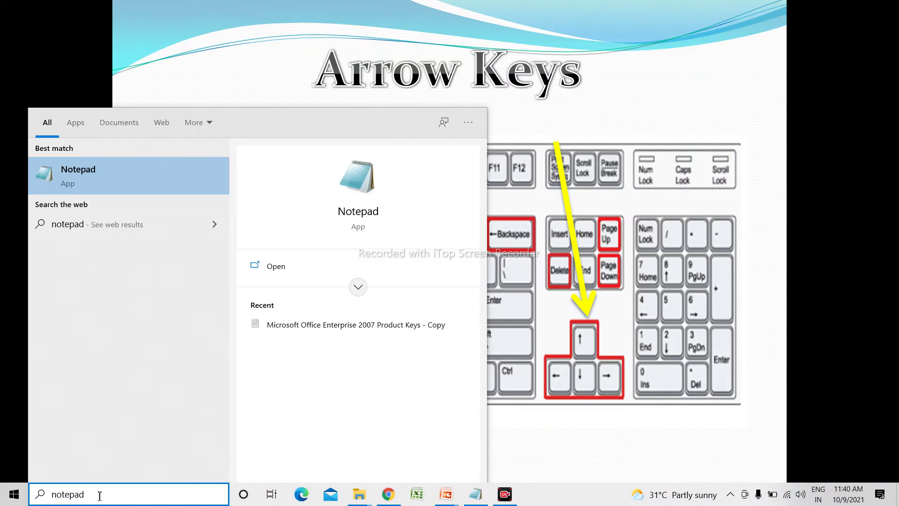
left_click(124, 170)
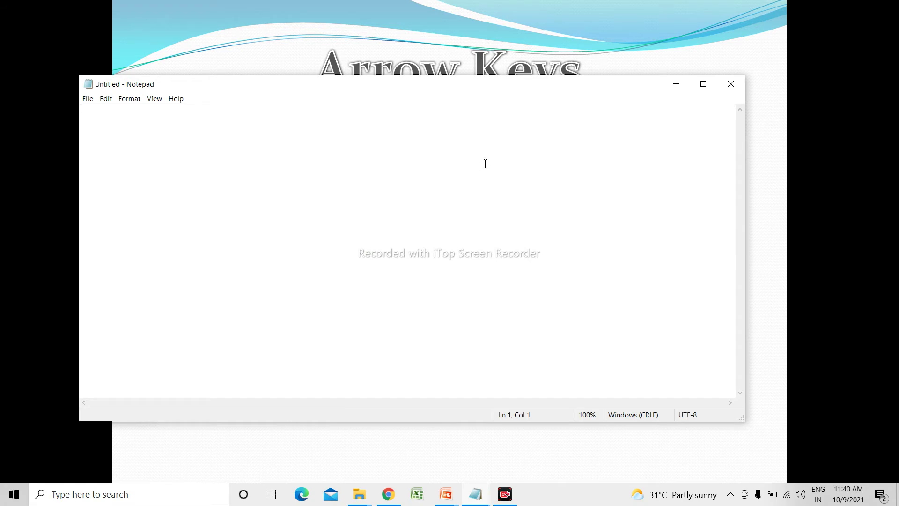
left_click(703, 84)
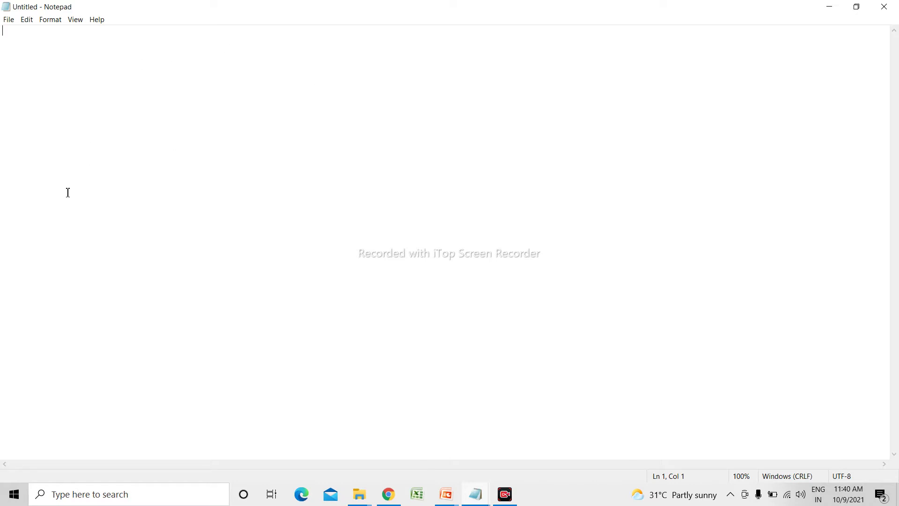
left_click(152, 495)
Launch the On-Screen Keyboard via 'ons' and move it higher over Notepad.
type("ons")
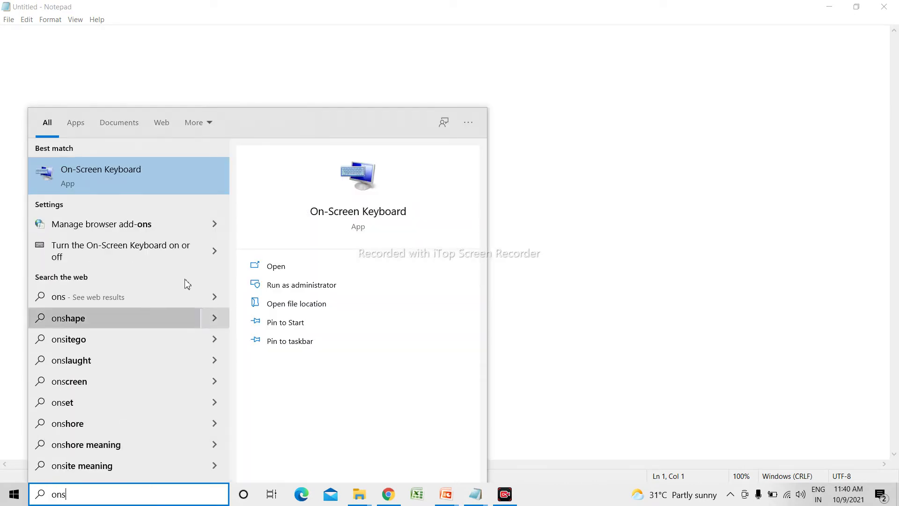
left_click(206, 184)
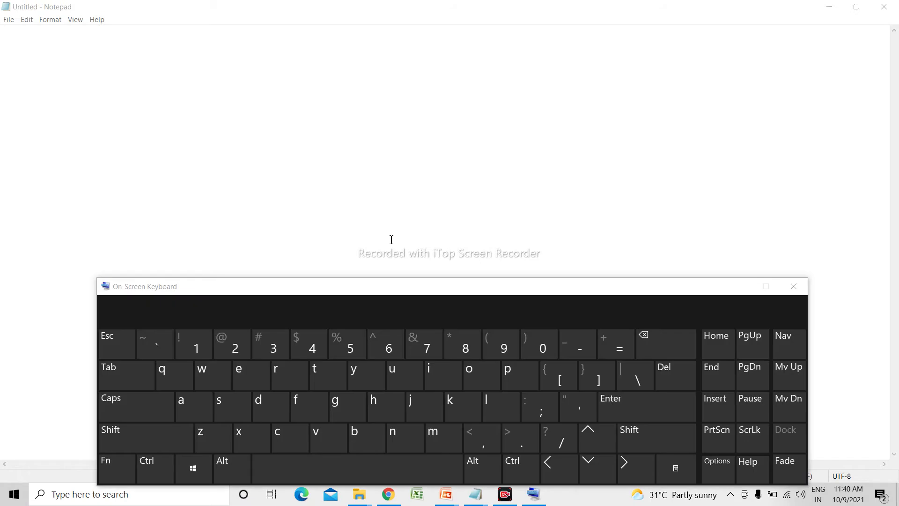
left_click_drag(368, 290, 355, 252)
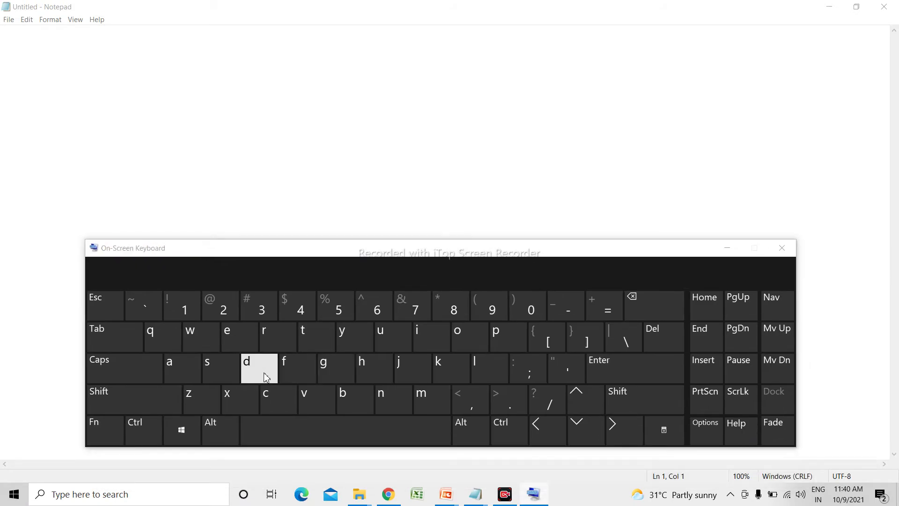
Type 'my name is ' into Notepad with the on-screen keys, then turn on Caps.
left_click(110, 103)
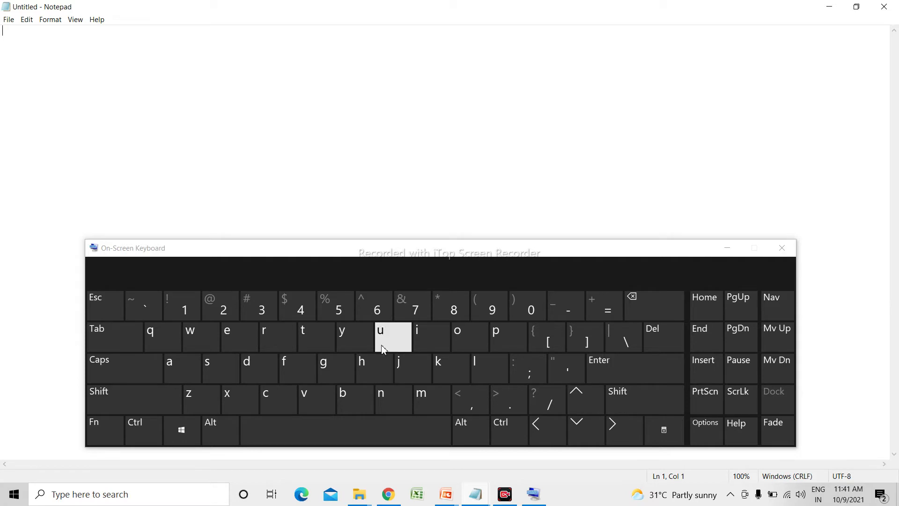
left_click(421, 398)
type("y")
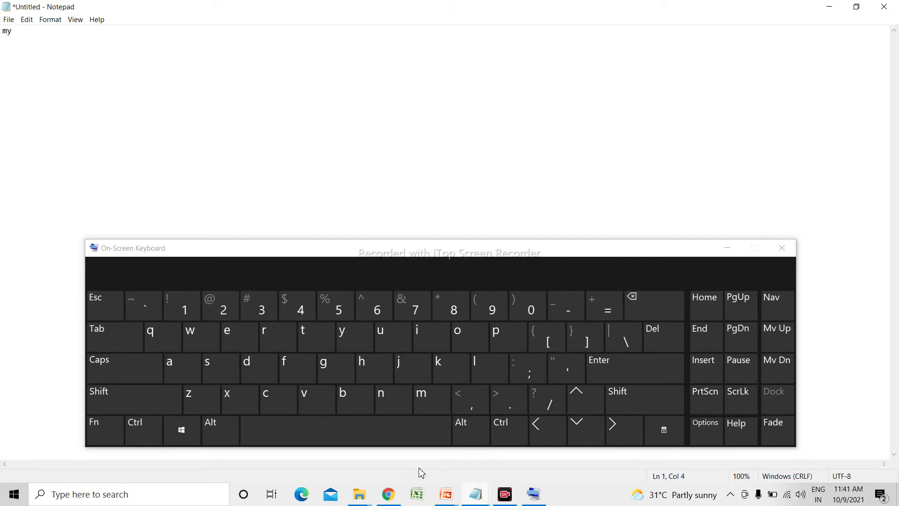
type("name")
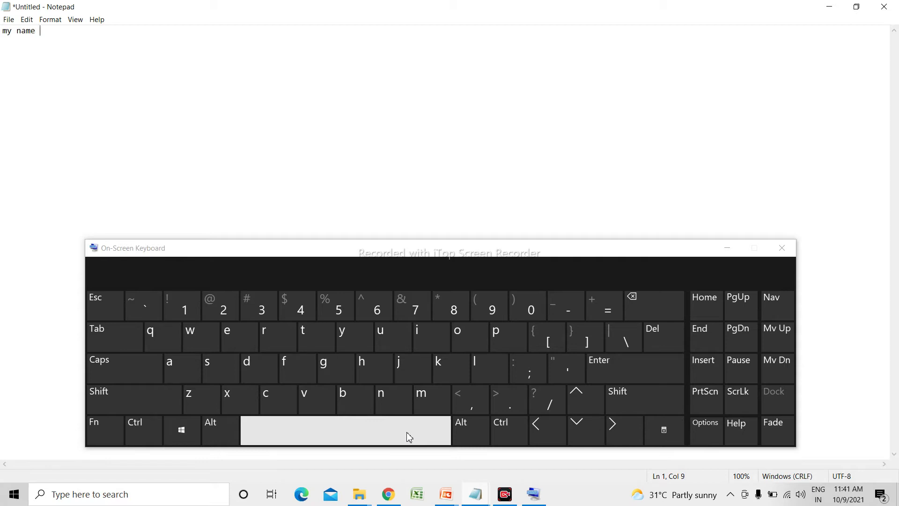
type(" is")
left_click(135, 377)
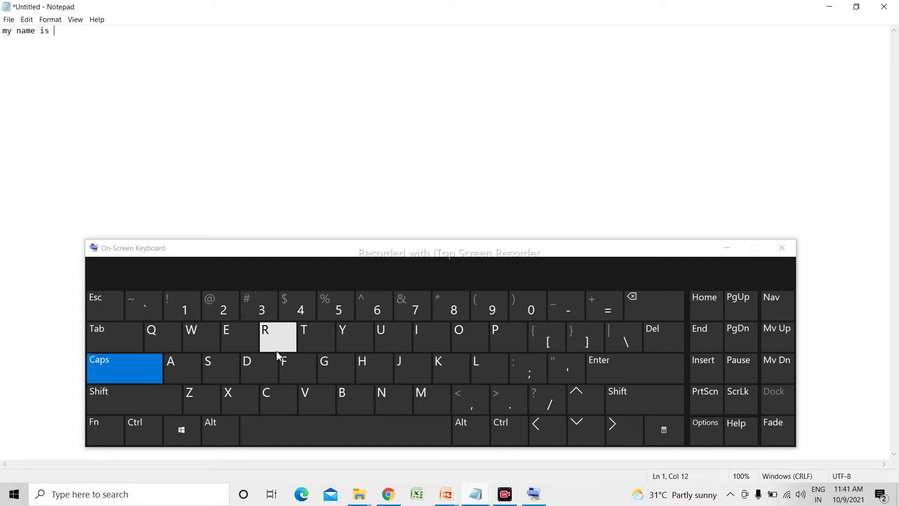
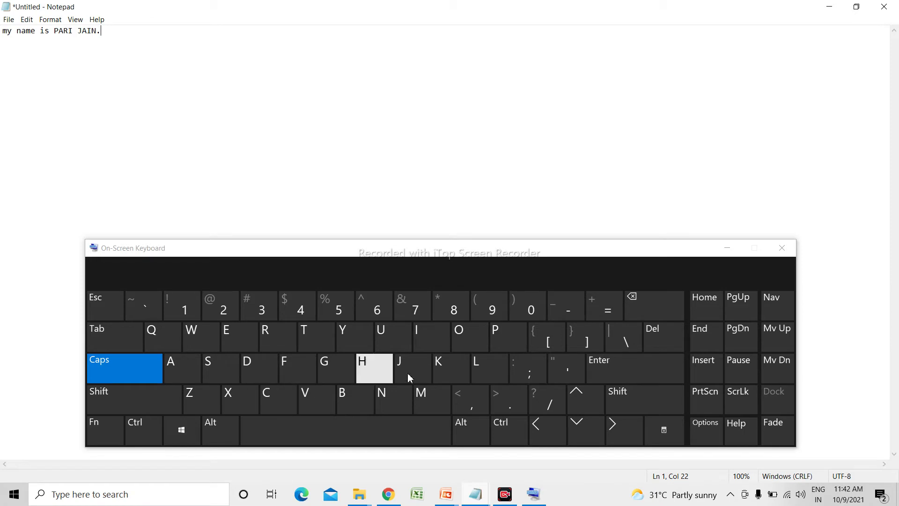
Type the student's name in capitals with a period, then start a new line.
left_click(613, 377)
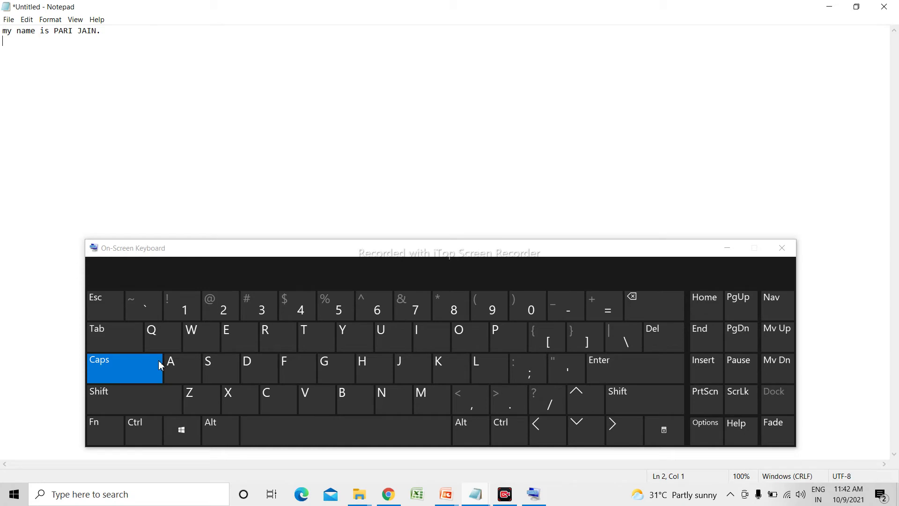
Type the second line 'I study in class - 1', switching Caps off after the I.
type("I")
left_click(157, 366)
type("study")
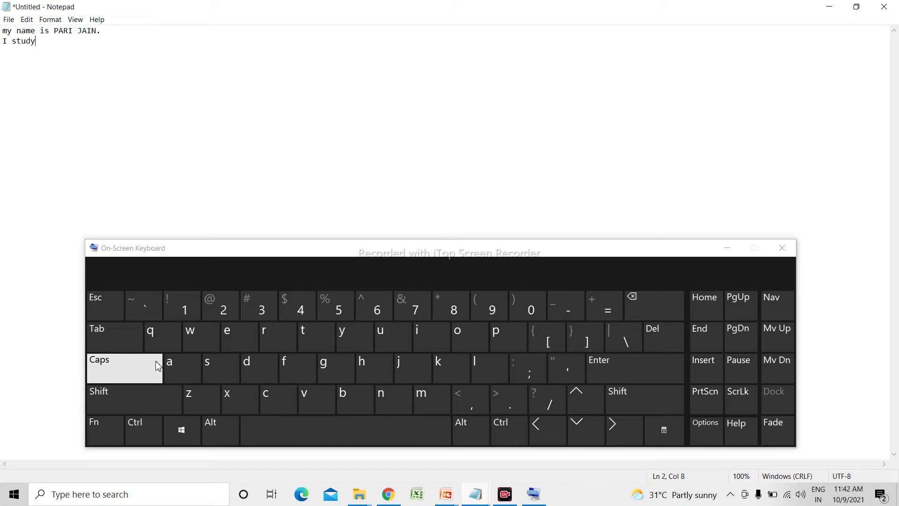
type(" in class")
type("-")
left_click(277, 431)
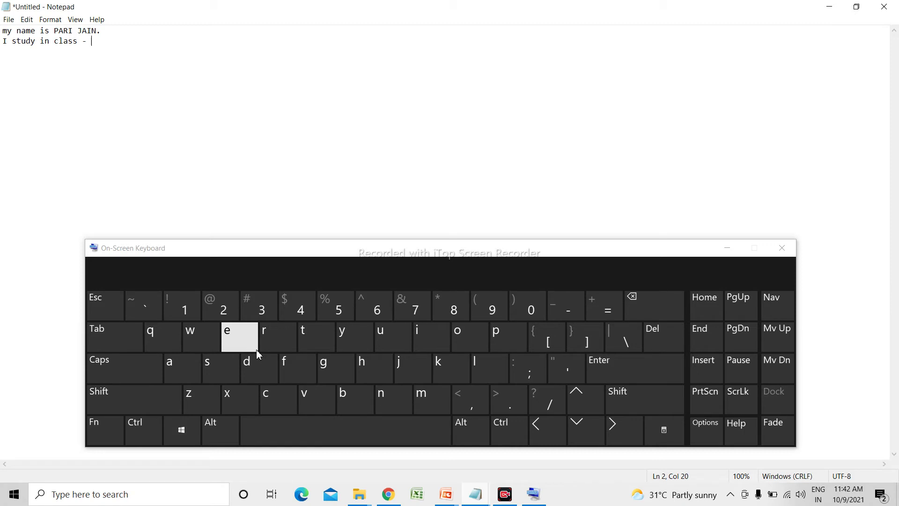
left_click(190, 306)
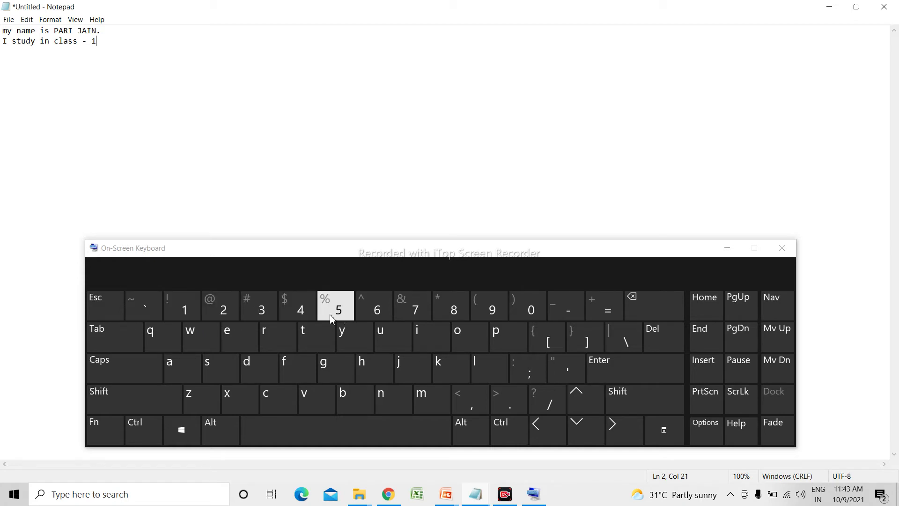
Bring the PowerPoint slide show forward and advance through the keyboard slides.
mouse_move(454, 500)
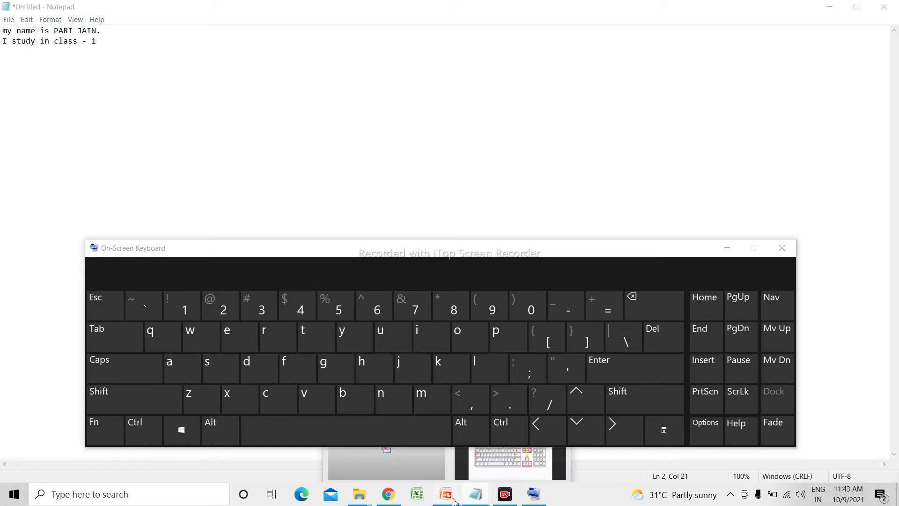
left_click(503, 471)
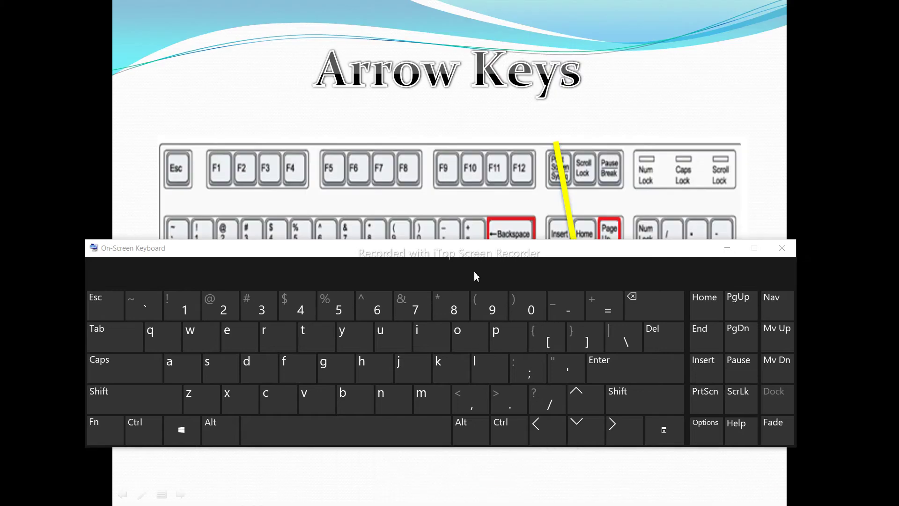
left_click(474, 196)
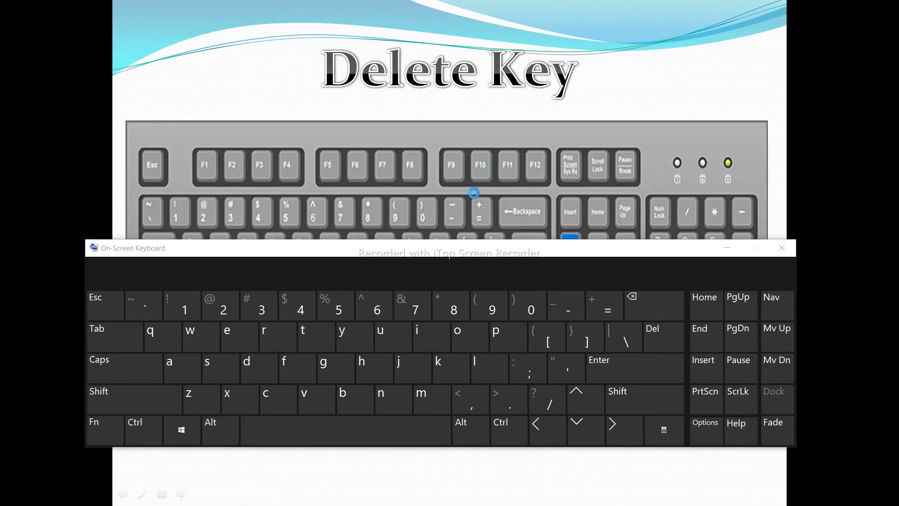
left_click(474, 194)
scroll(473, 193, "down", 3)
scroll(472, 192, "up", 1)
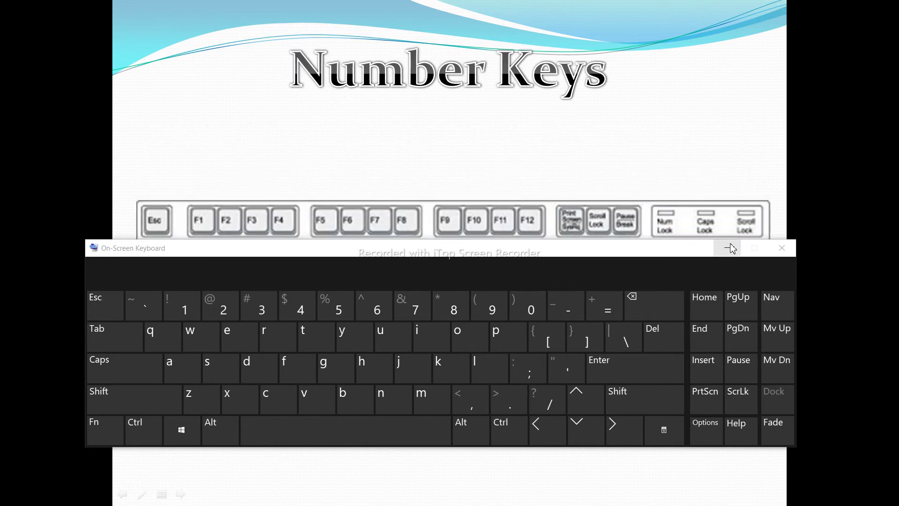
Minimise the On-Screen Keyboard, return to Notepad, then bring the keyboard back up.
left_click(731, 247)
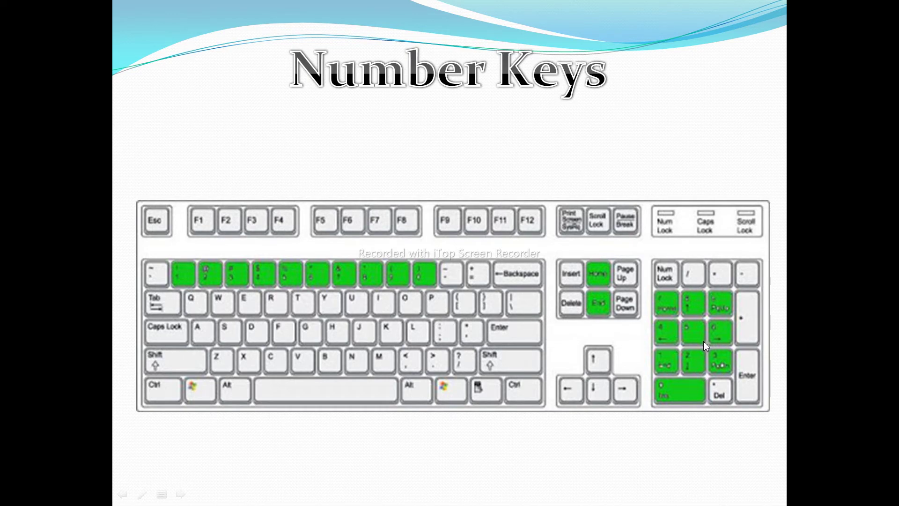
key("alt+Tab")
key("alt+Tab")
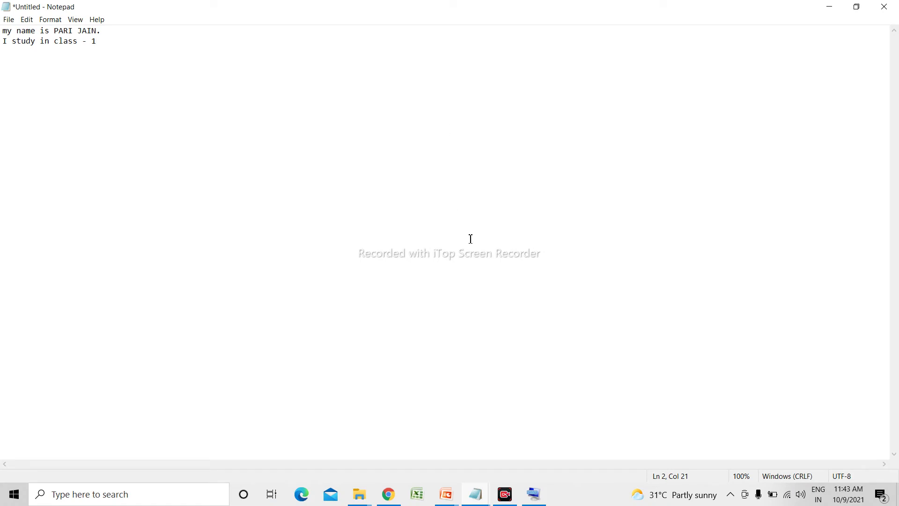
left_click(538, 494)
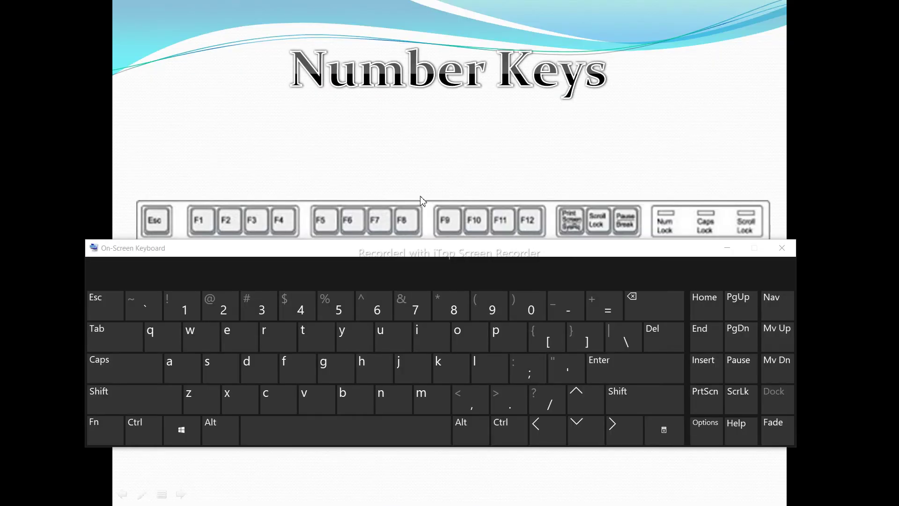
Show the desktop and switch to the Notepad document containing the roll-number line.
key("super+d")
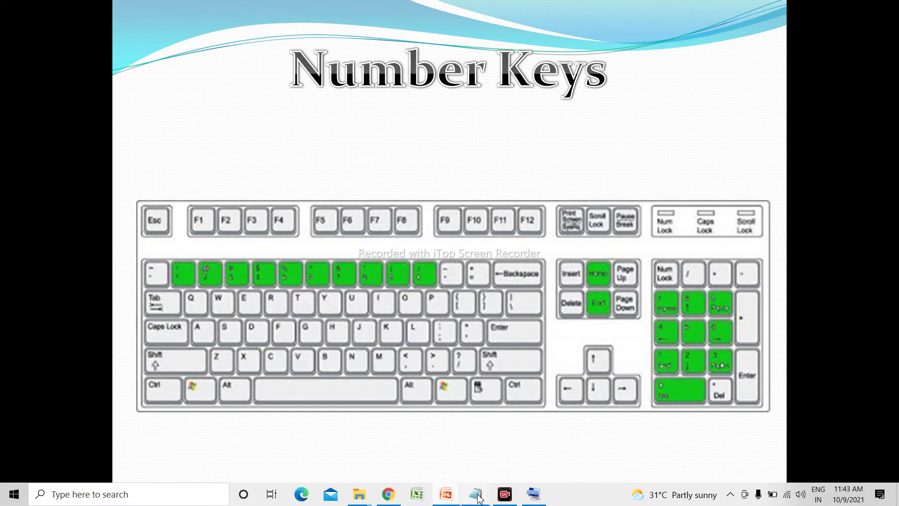
mouse_move(476, 495)
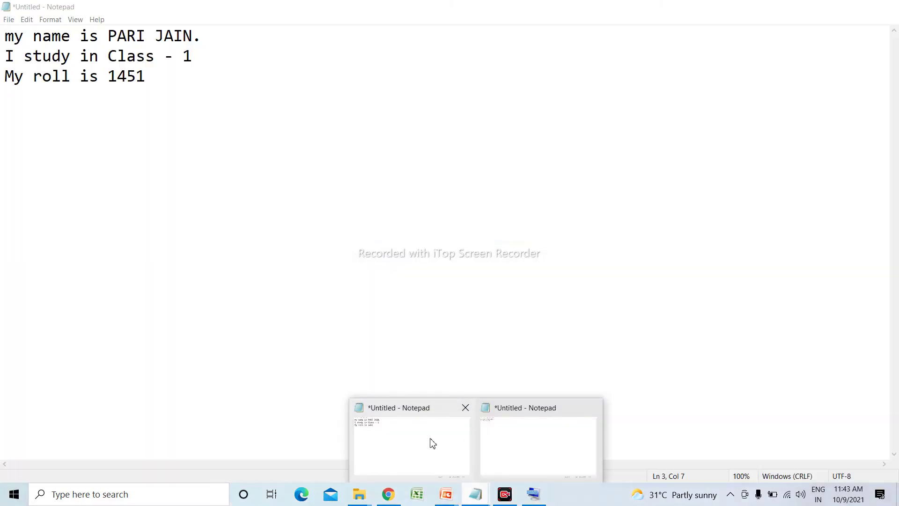
left_click(430, 441)
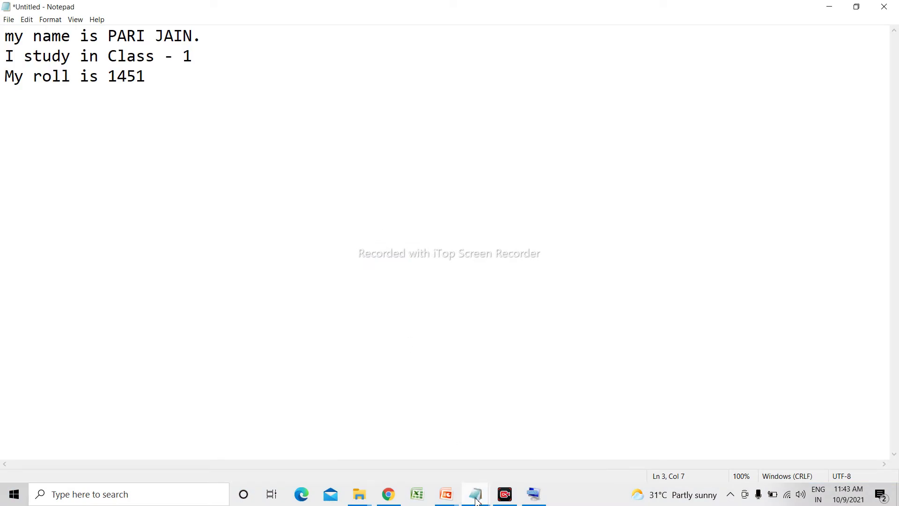
Switch to the two-line Notepad document, restore the On-Screen Keyboard, and start a third line.
mouse_move(475, 492)
left_click(521, 466)
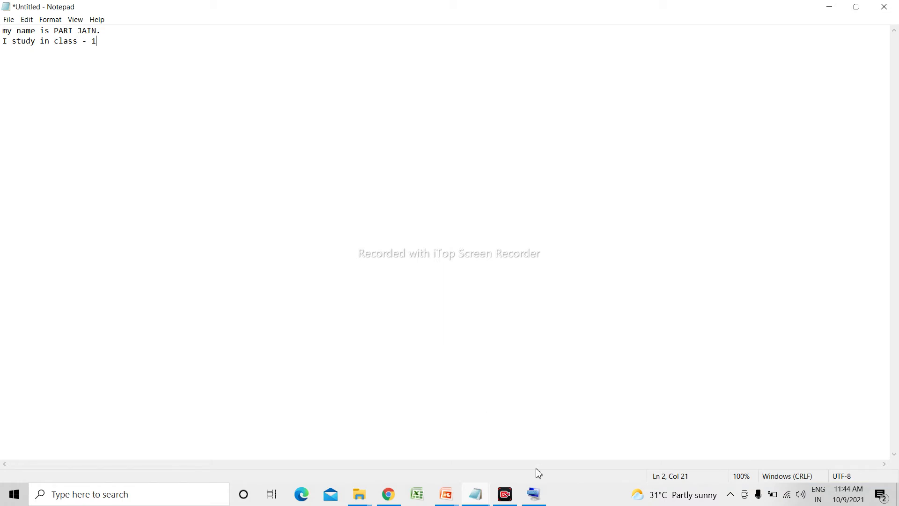
left_click(534, 494)
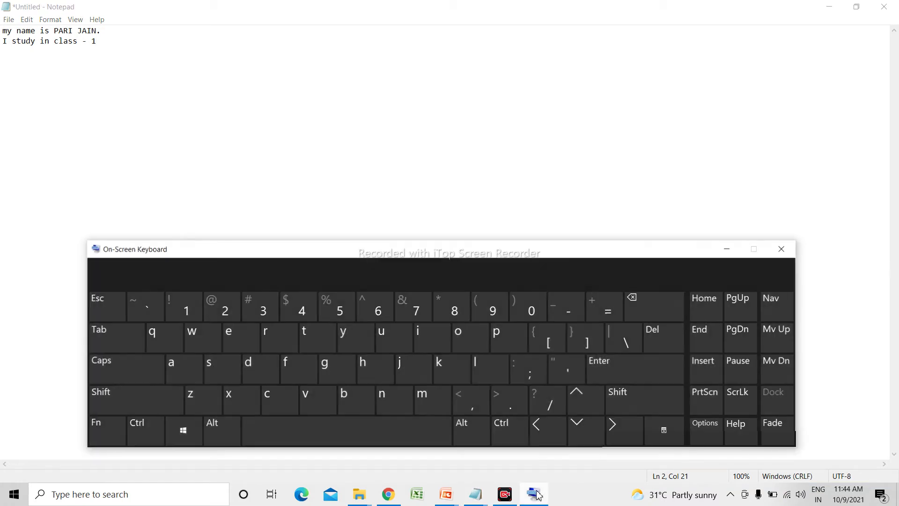
left_click(269, 73)
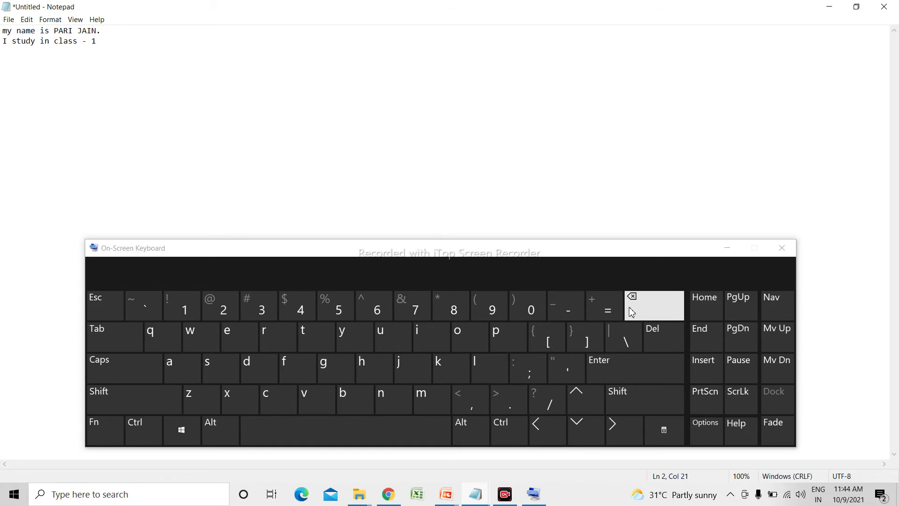
left_click(636, 371)
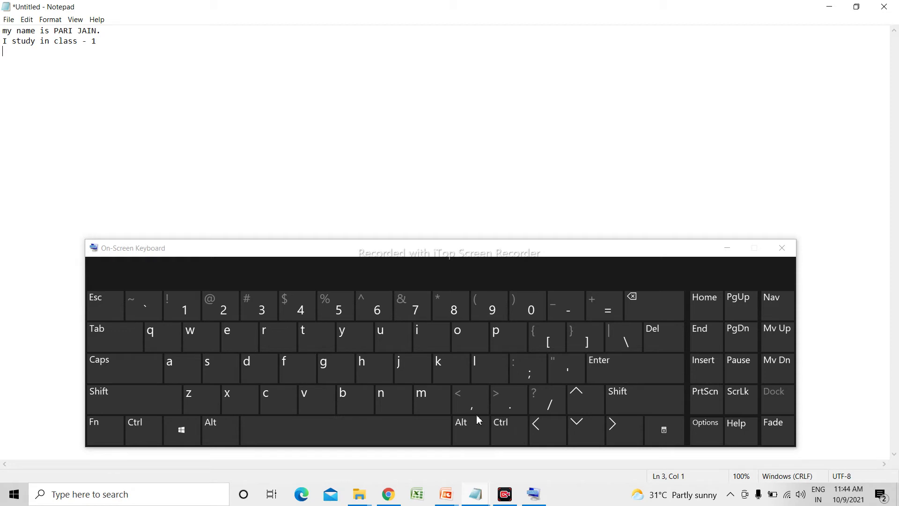
Type 'I am learig' on the third line, capitalising only the I.
left_click(135, 361)
left_click(426, 335)
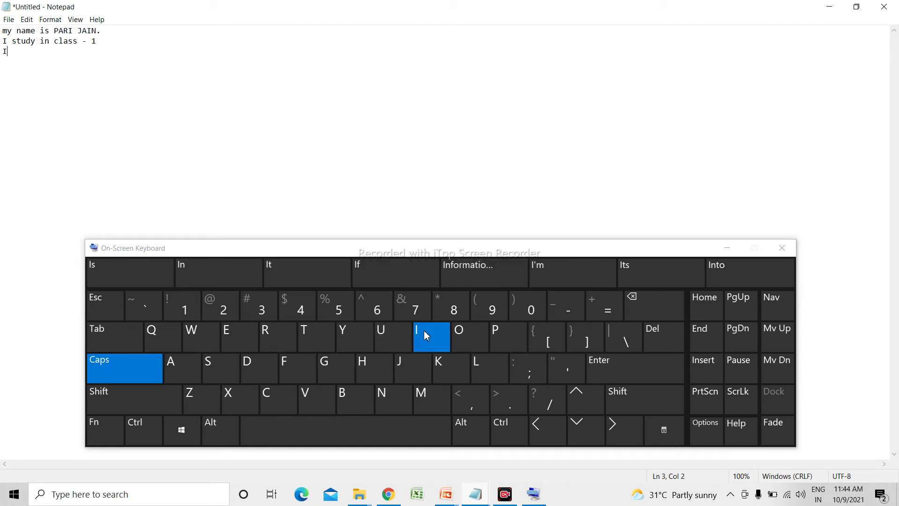
left_click(357, 437)
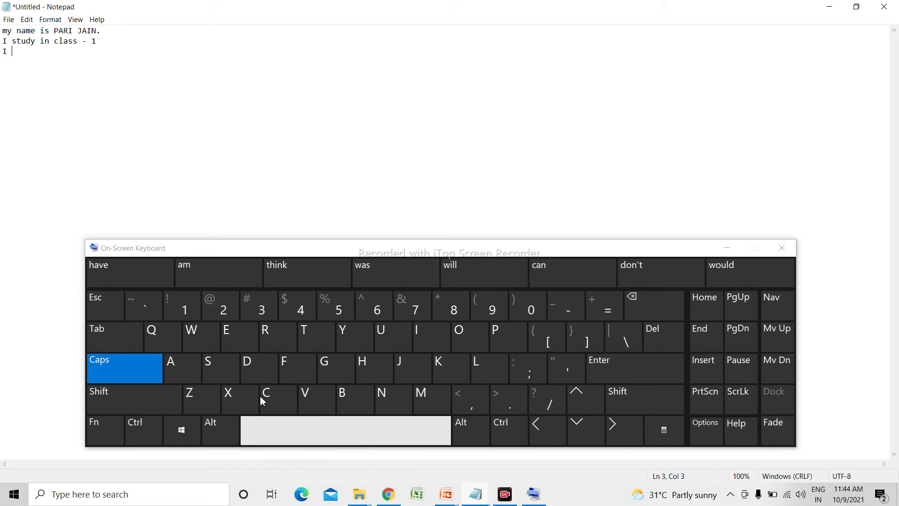
left_click(154, 378)
left_click(178, 367)
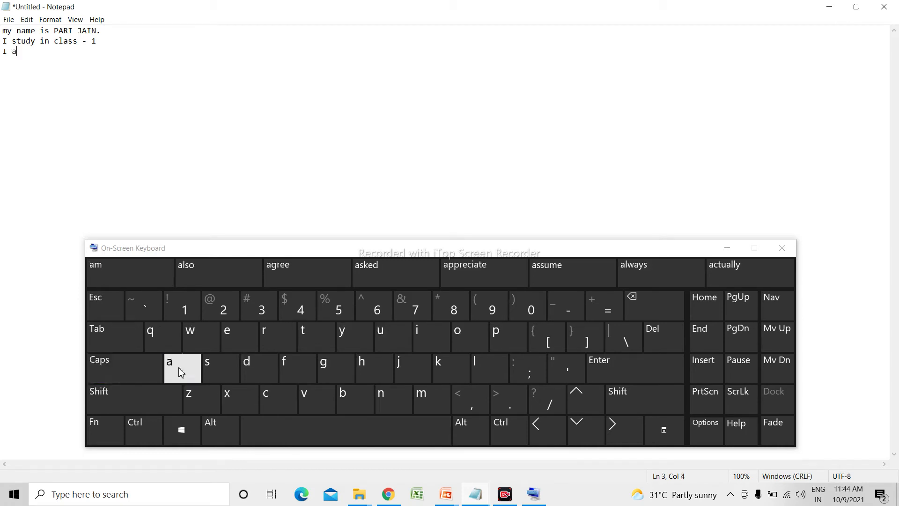
left_click(421, 401)
left_click(396, 431)
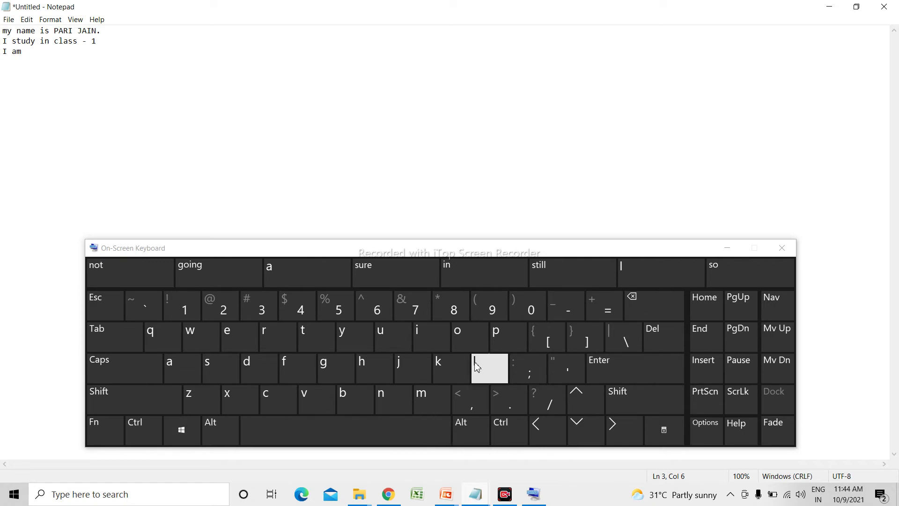
type("lear")
type("ig")
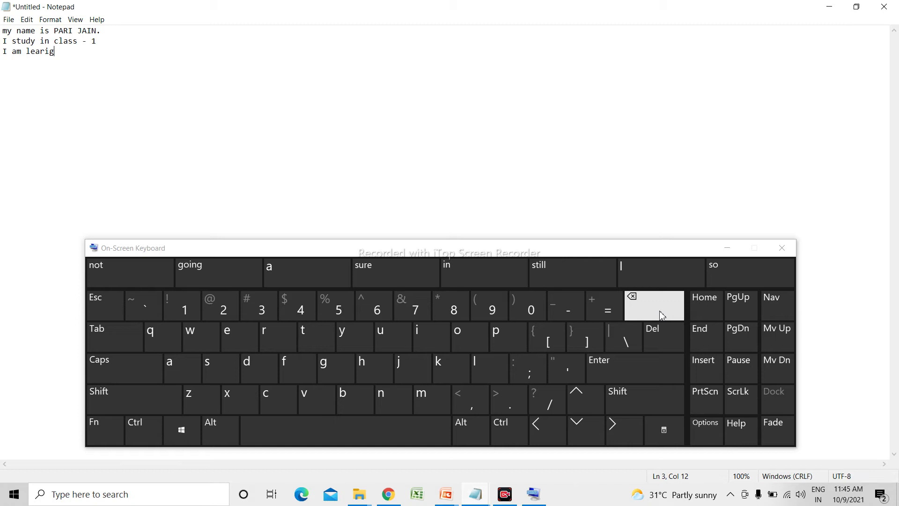
Replace the mistyped letters with 'ring' and add 'cumpter' to the third line.
left_click(661, 315)
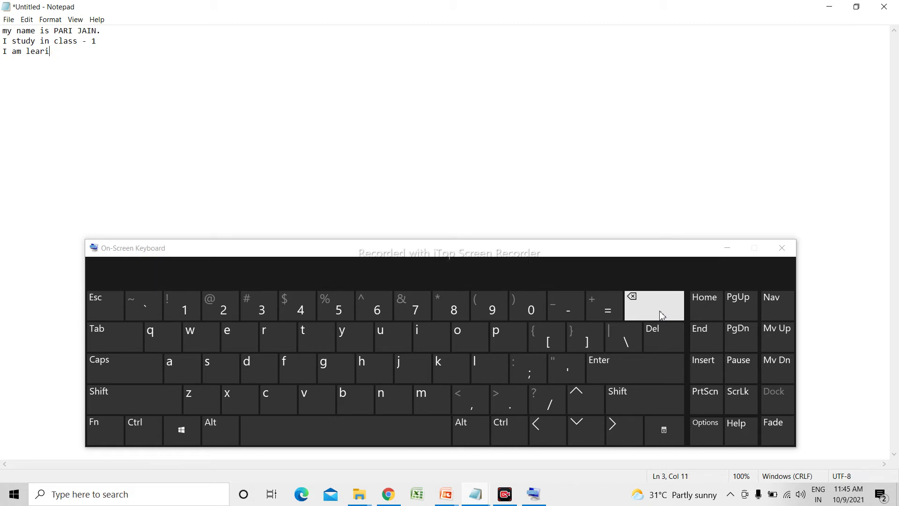
left_click(661, 315)
left_click(661, 314)
type("ring")
type("cumpter")
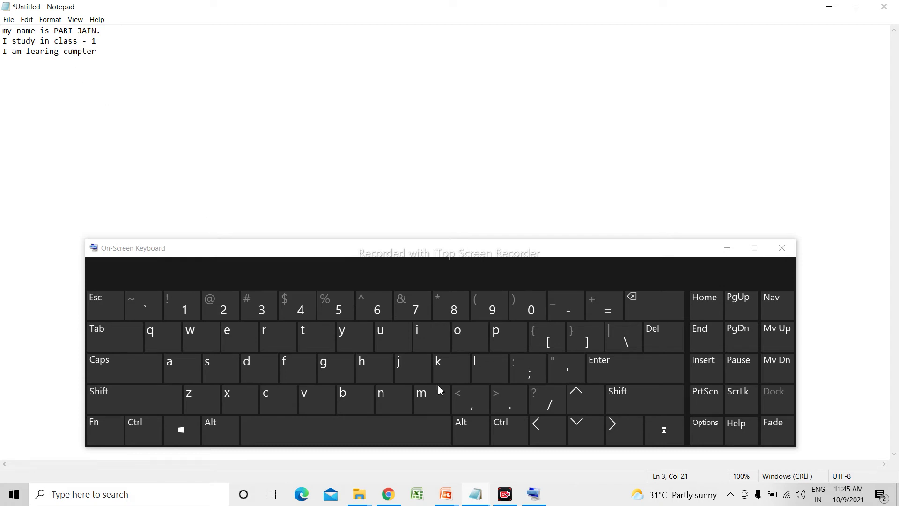
Correct 'cumpter' to 'computer' by swapping the u for o and inserting u after p.
left_click(557, 441)
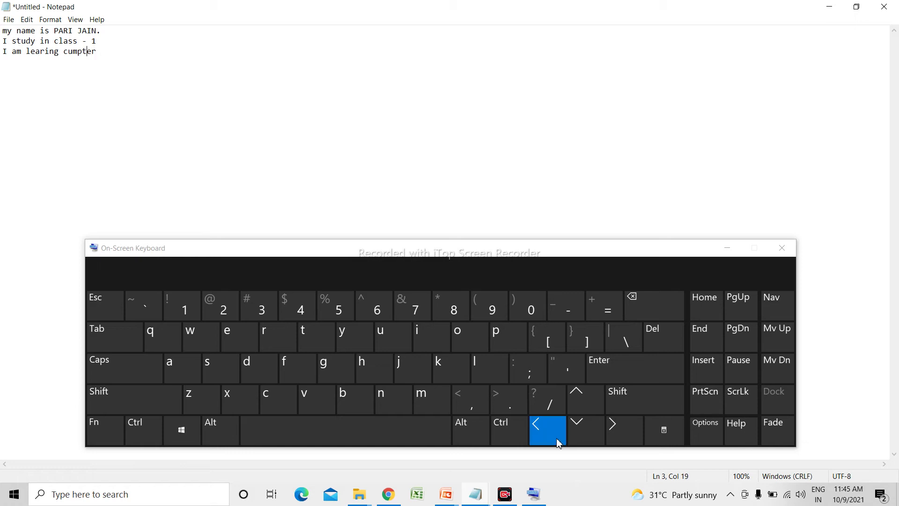
left_click(557, 441)
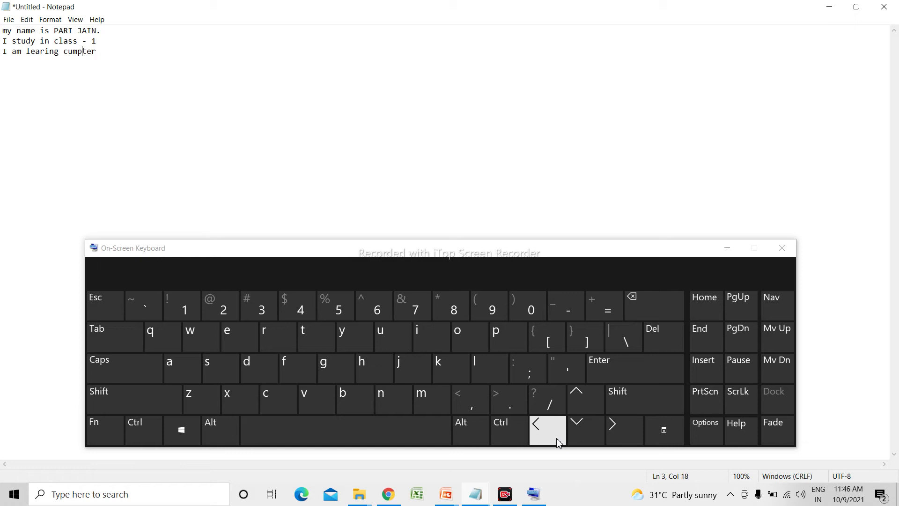
left_click(557, 441)
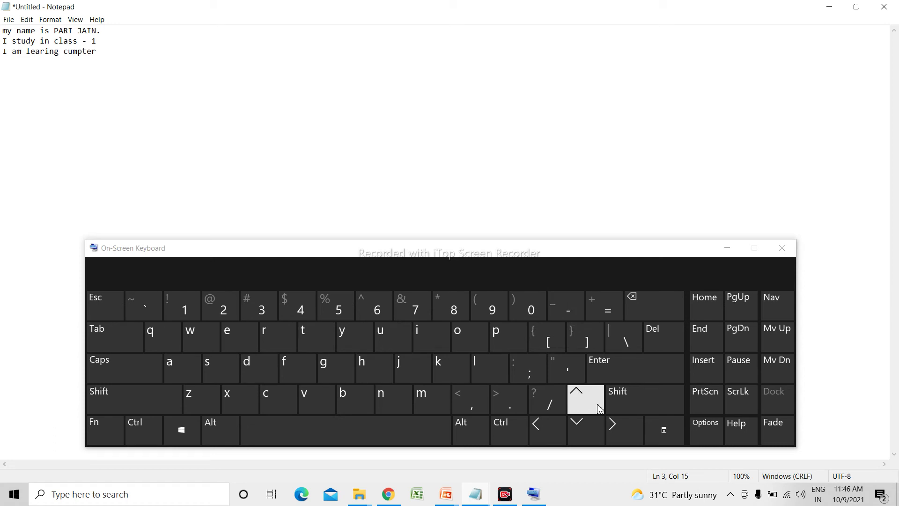
left_click(658, 332)
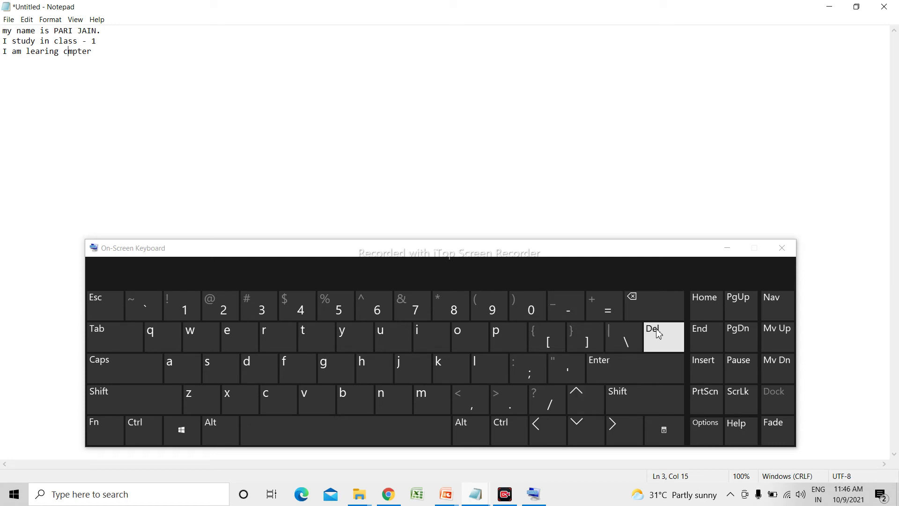
type("o")
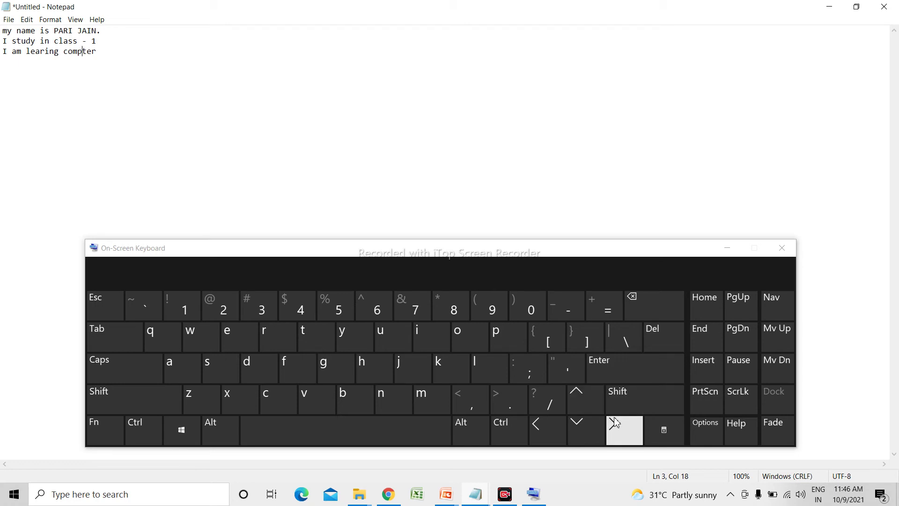
left_click(383, 329)
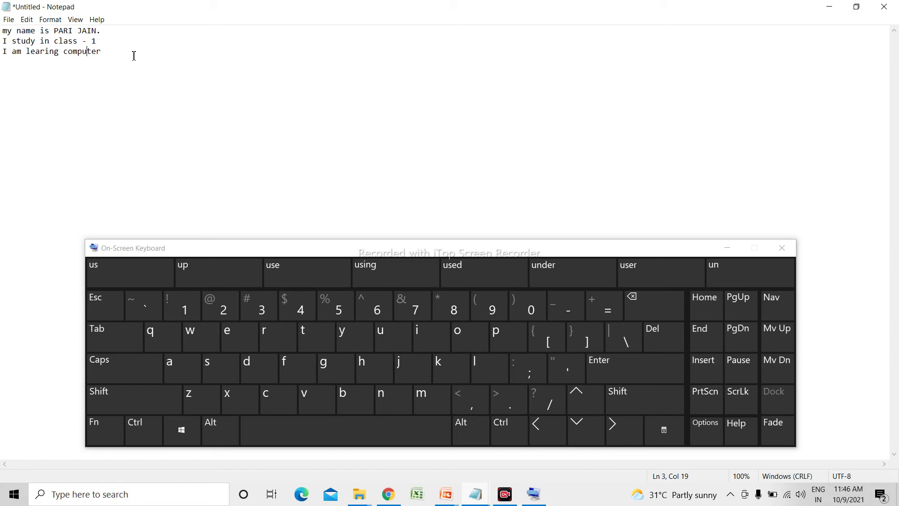
left_click(624, 429)
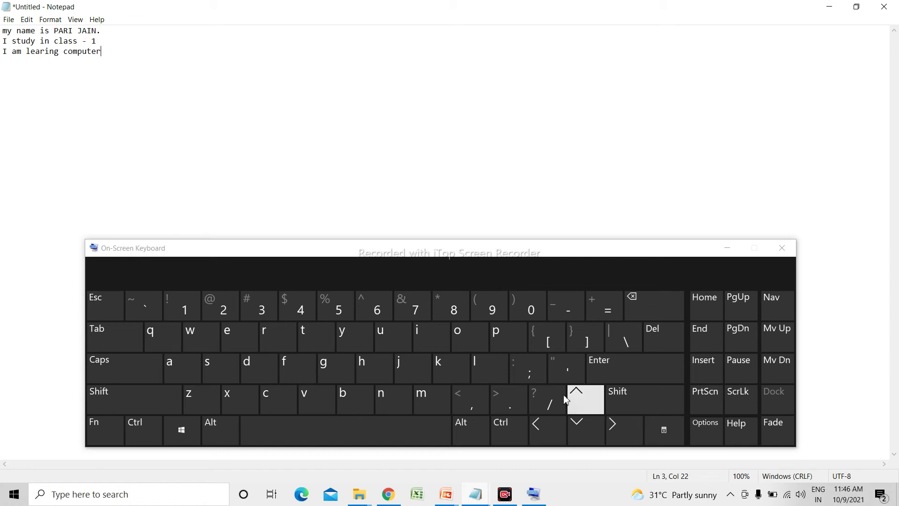
End the third line with a full stop, then move the cursor back through the earlier lines.
left_click(512, 395)
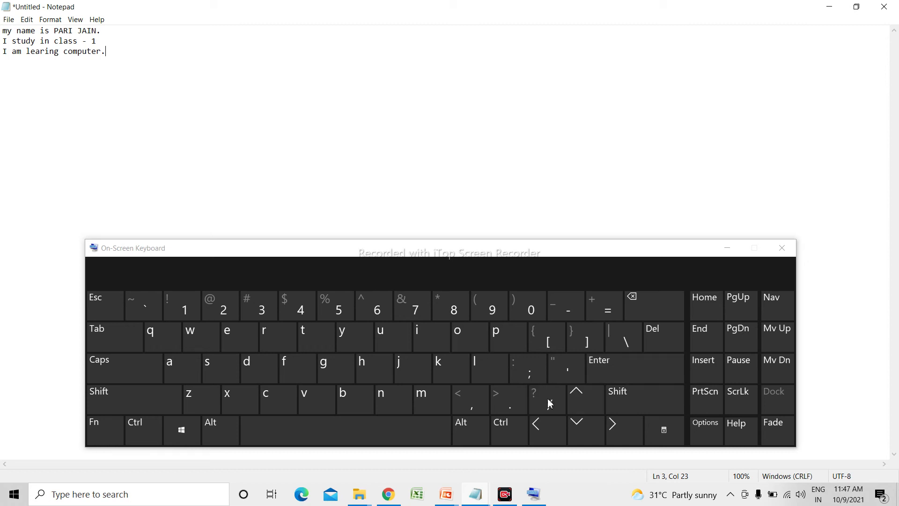
left_click(592, 406)
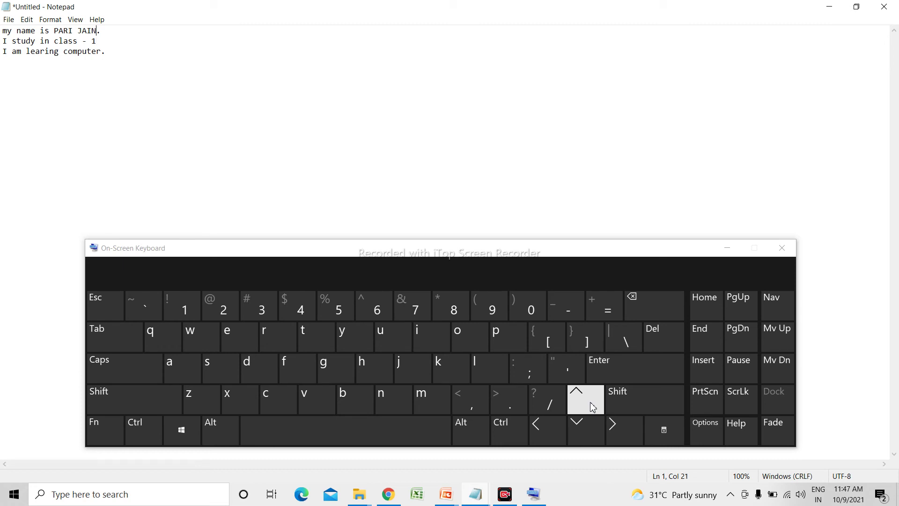
left_click(554, 426)
left_click(554, 426)
left_click(554, 426)
left_click(554, 426)
left_click(554, 426)
left_click(553, 425)
left_click(553, 426)
left_click(554, 425)
left_click(554, 425)
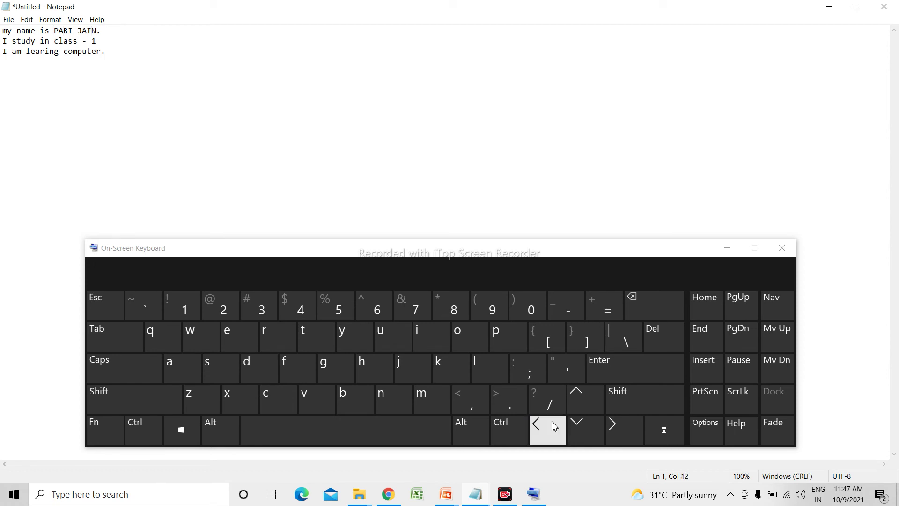
Move the cursor down through the class line to the end of the third line.
left_click(594, 442)
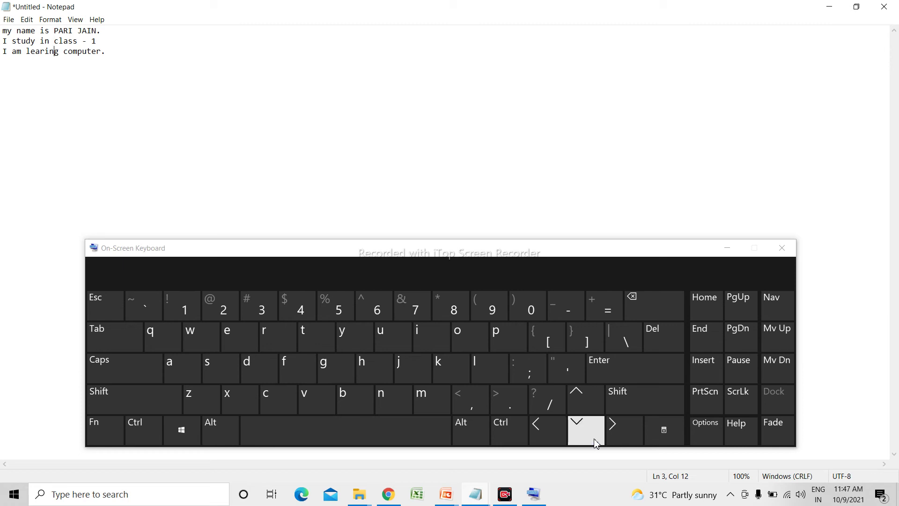
left_click(589, 412)
left_click(616, 439)
left_click(616, 439)
left_click(616, 439)
left_click(616, 439)
left_click(616, 439)
left_click(612, 430)
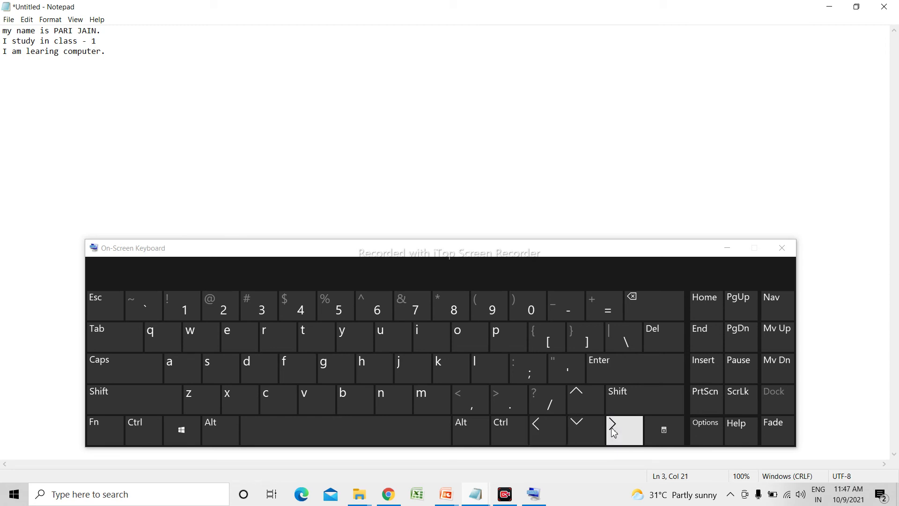